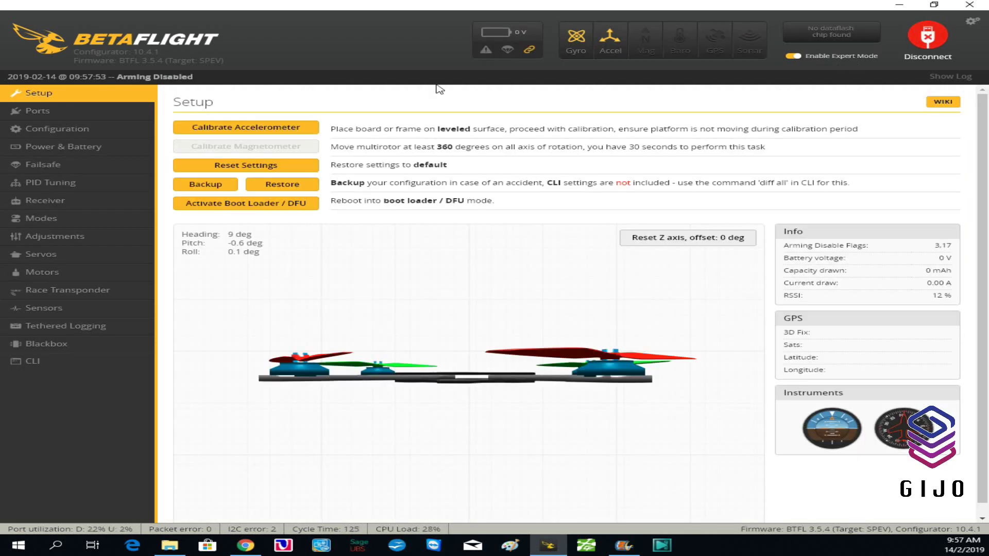
- Reset all flight controller settings to default and accept the confirmation
left_click(242, 167)
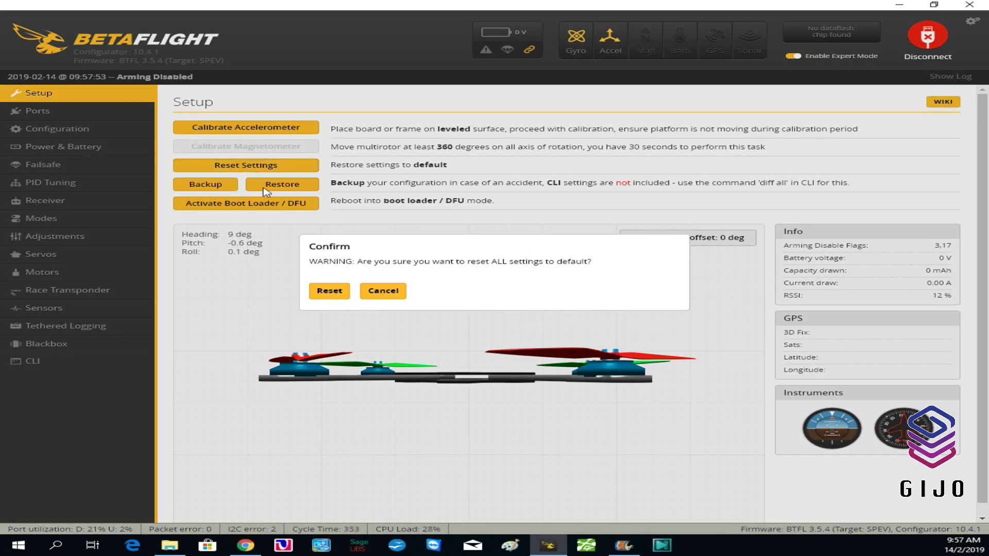
left_click(332, 292)
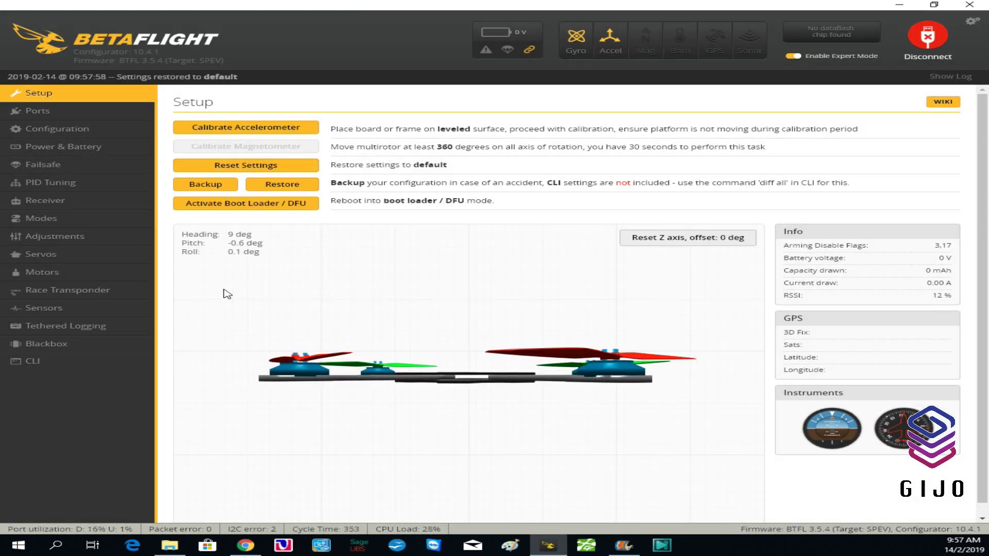
- Change the Blackbox logging device and save the setting with a reboot
left_click(63, 343)
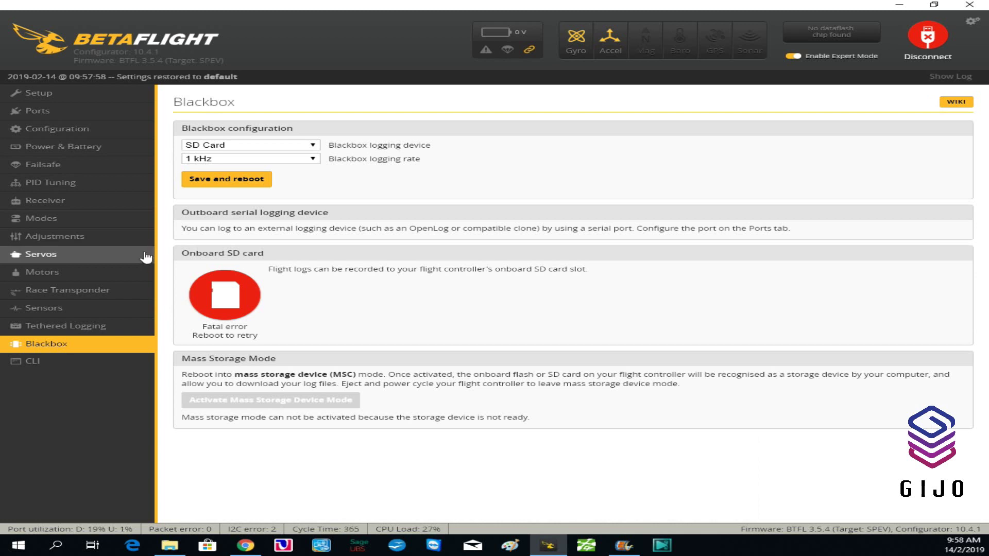
left_click(312, 146)
left_click(238, 155)
left_click(208, 166)
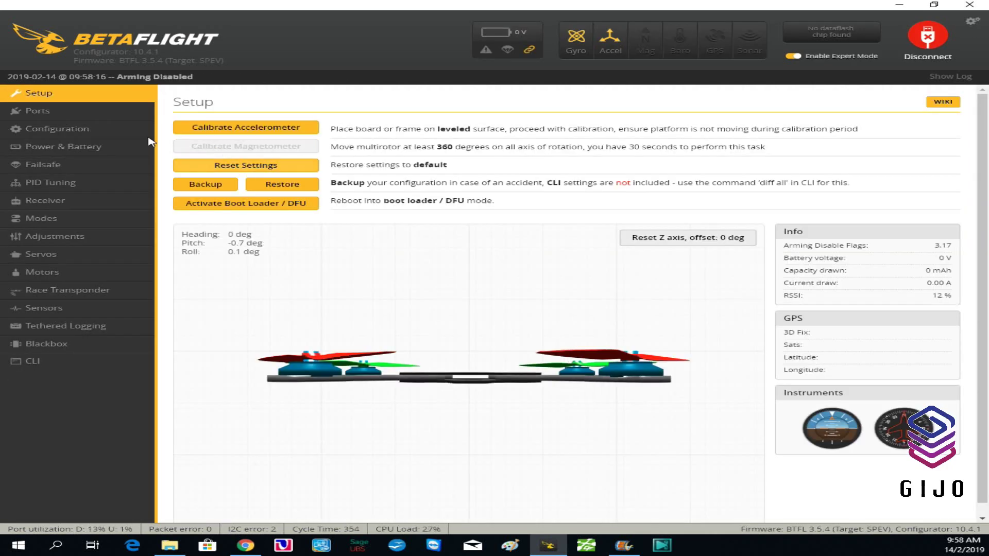
- Calibrate the flight controller's accelerometer
left_click(249, 129)
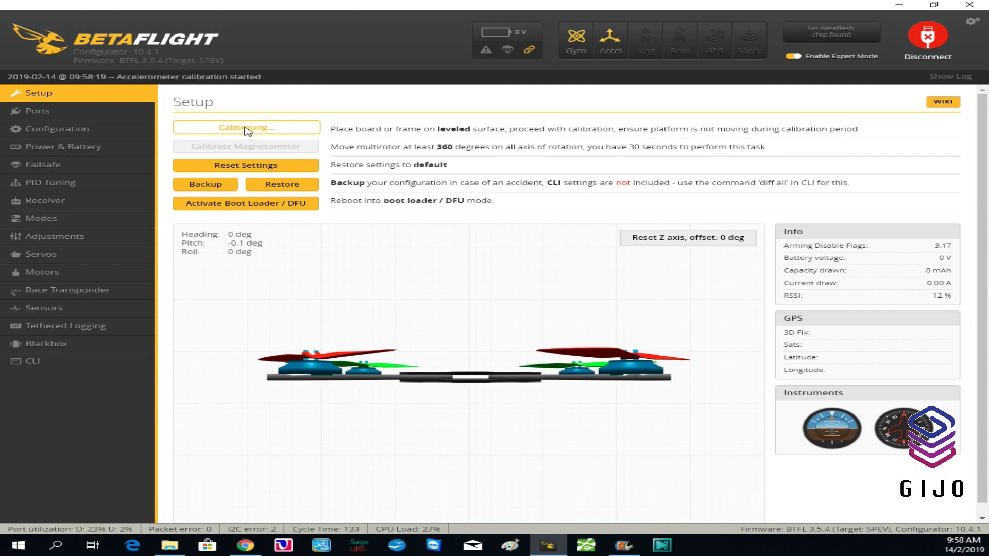
left_click(246, 132)
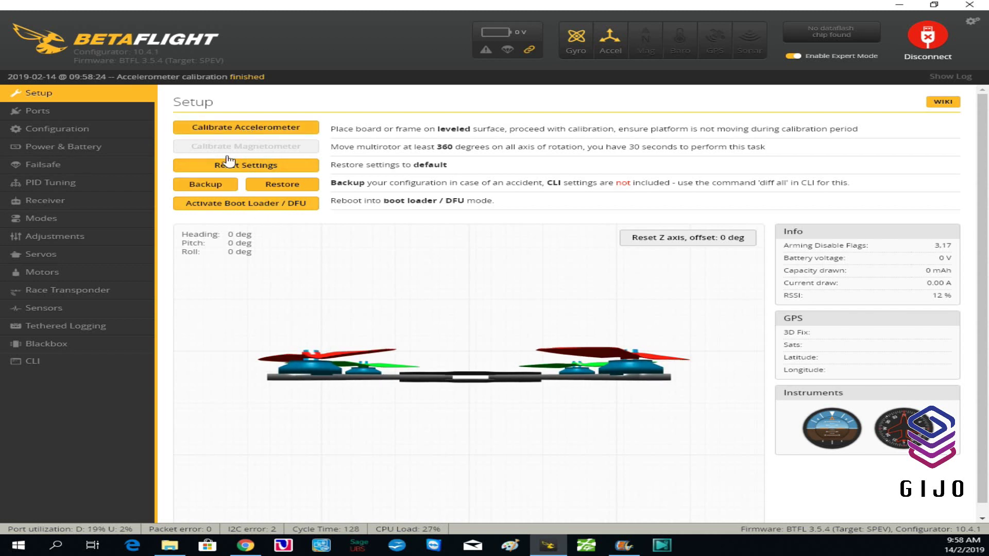
- Enable Serial Rx on UART2, save with a reboot, and reopen the port settings to check it
left_click(42, 114)
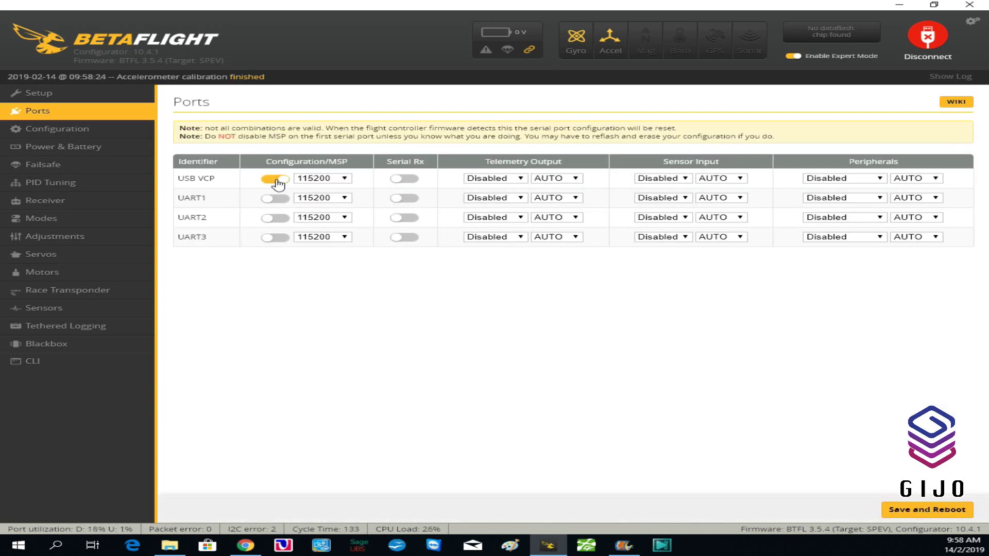
left_click(406, 219)
left_click(919, 510)
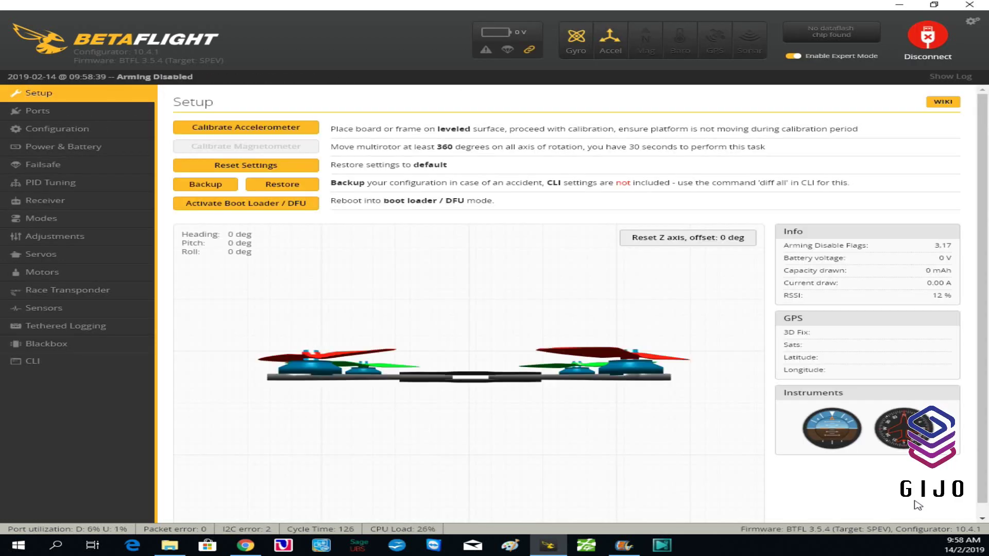
left_click(66, 113)
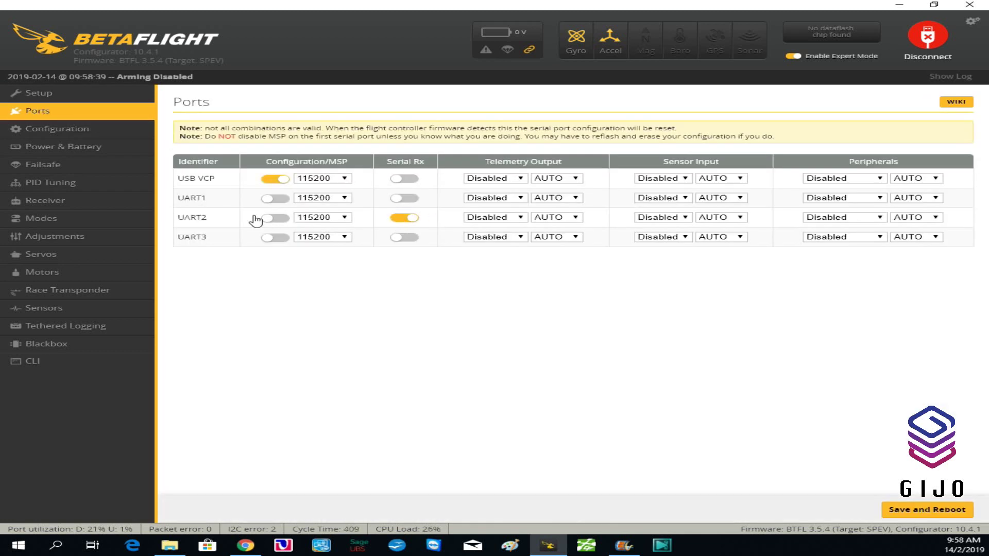
- Set the craft name to QX90C in the configuration's personalization settings
left_click(55, 133)
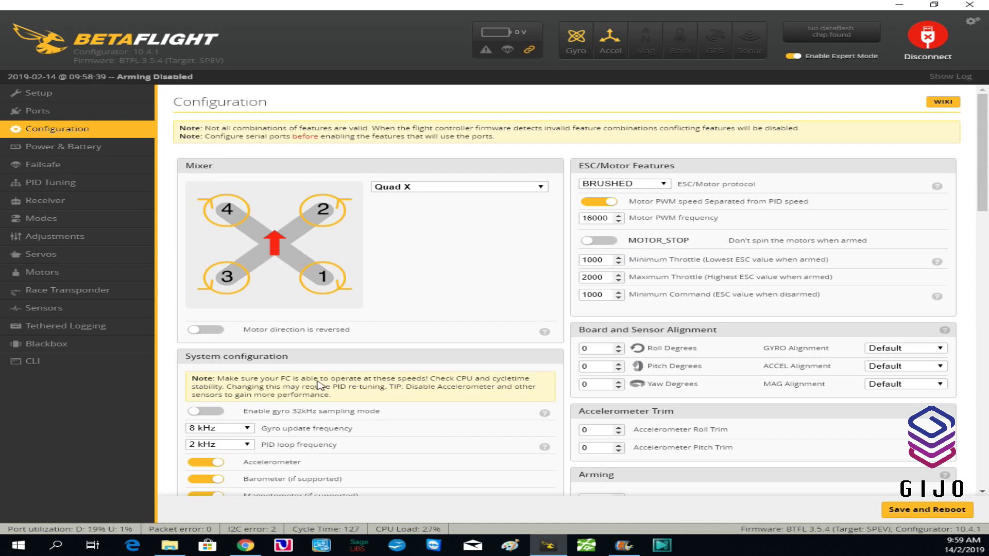
scroll(265, 420, "down", 1)
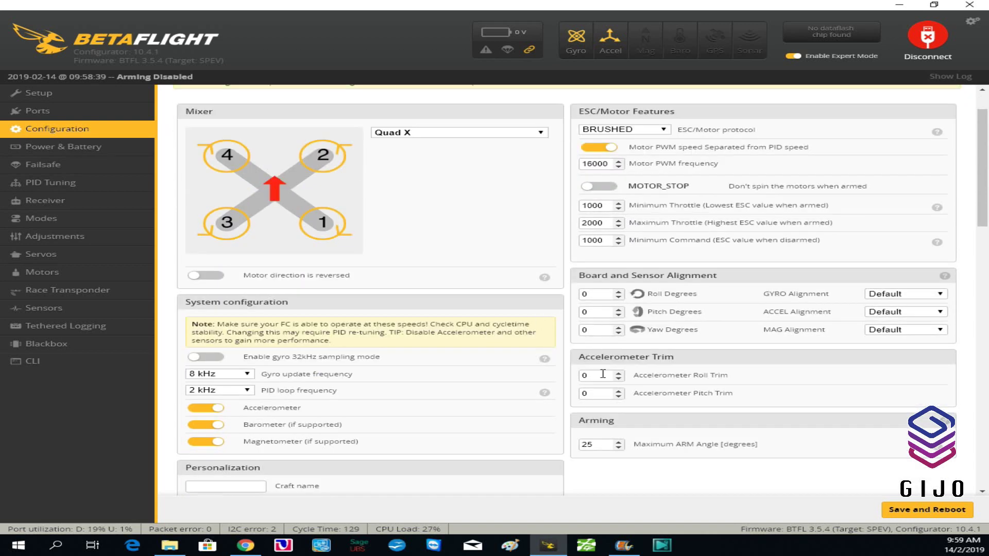
scroll(327, 394, "down", 2)
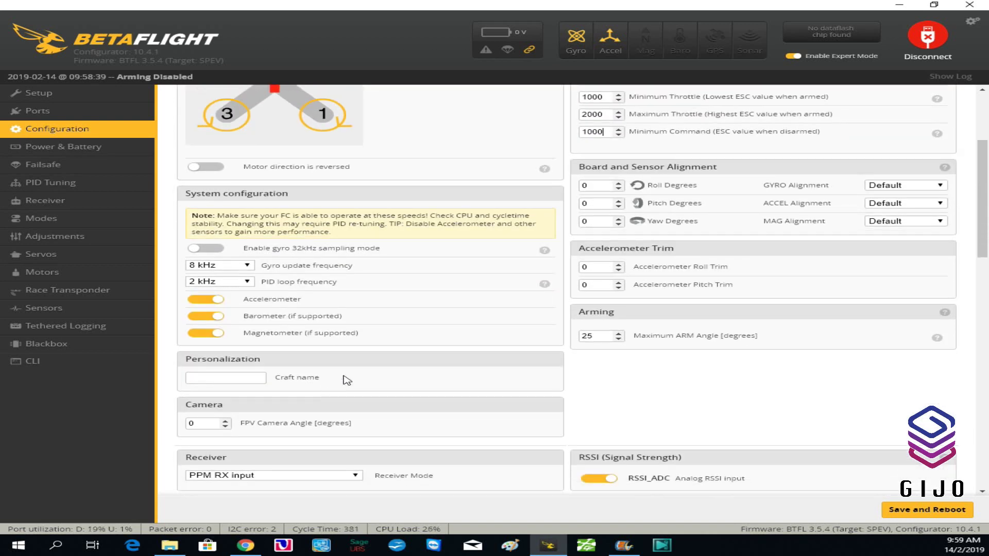
scroll(368, 372, "down", 1)
scroll(368, 371, "down", 1)
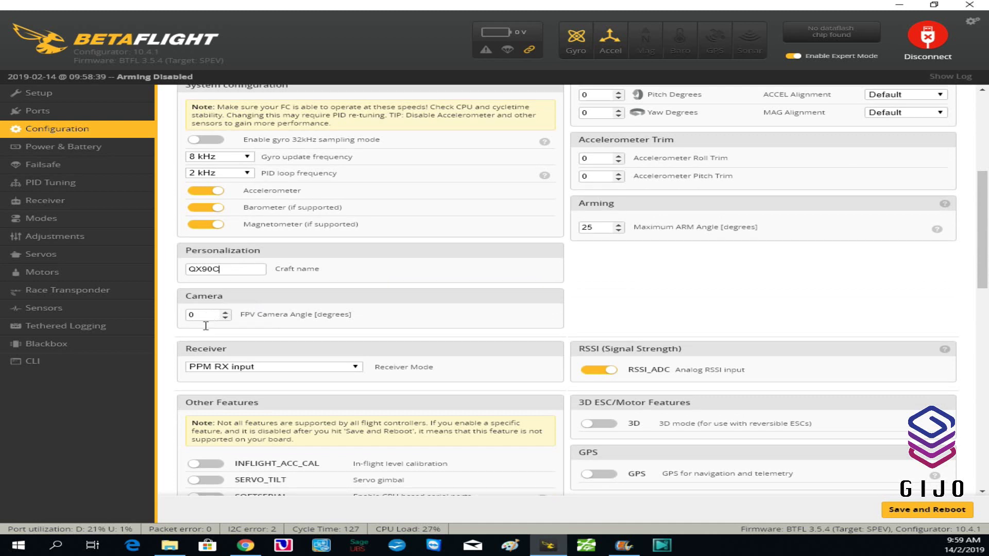
- Set the receiver mode to Serial-based receiver (SPEKSAT, SBUS, SUMD) and the serial receiver provider to IBUS
left_click(263, 369)
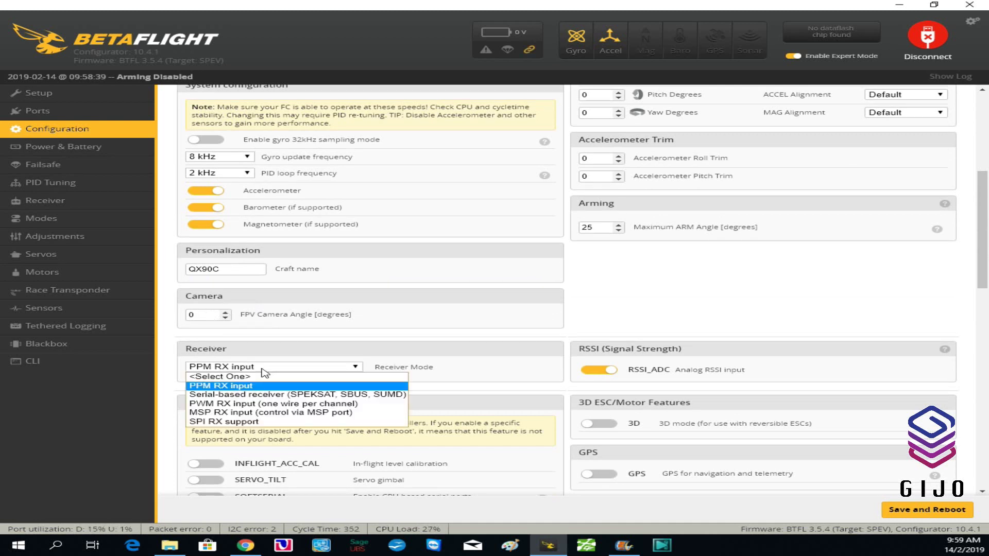
left_click(240, 398)
left_click(308, 421)
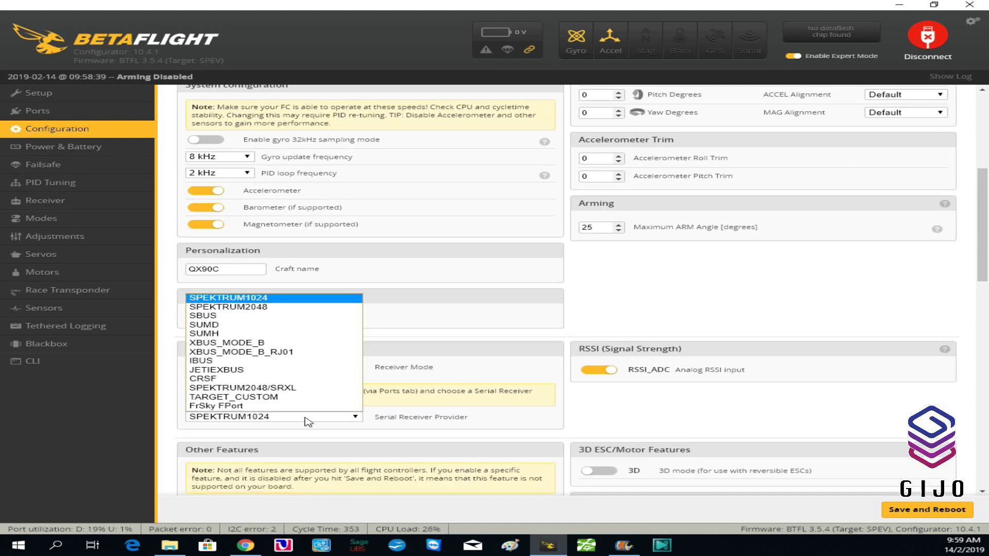
left_click(216, 361)
- Review the other features, Dshot beacon and beeper settings, and save the configuration with a reboot
scroll(515, 335, "down", 1)
scroll(515, 334, "down", 2)
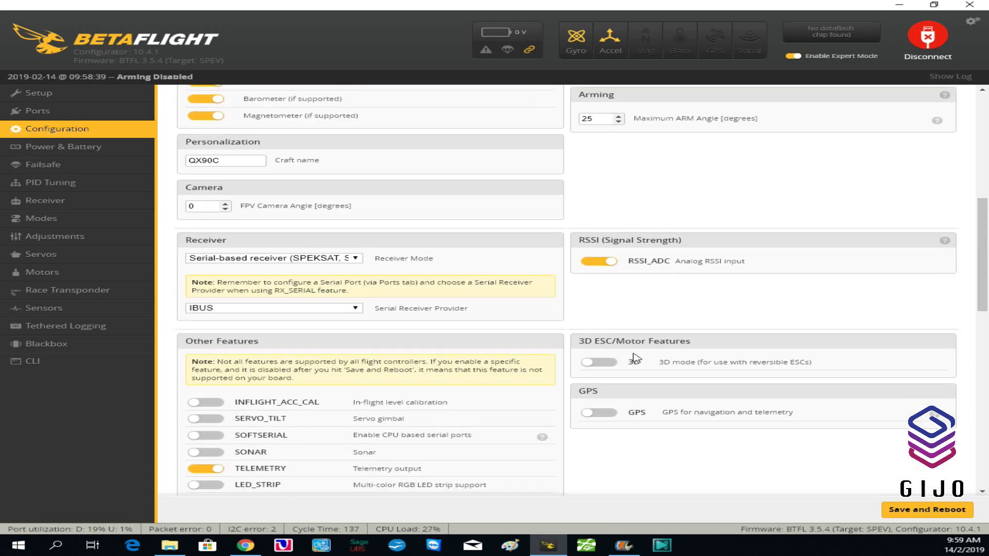
scroll(549, 410, "down", 5)
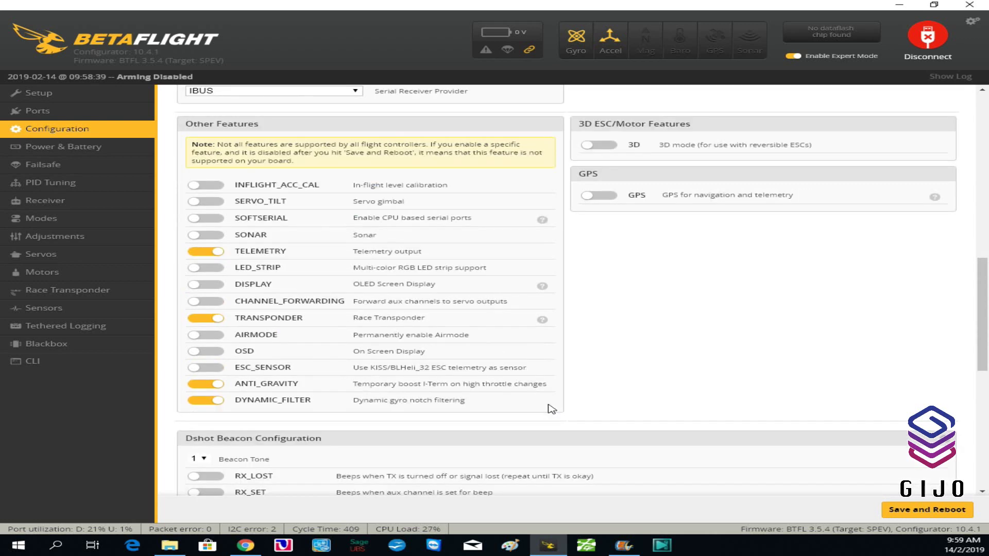
scroll(560, 409, "down", 4)
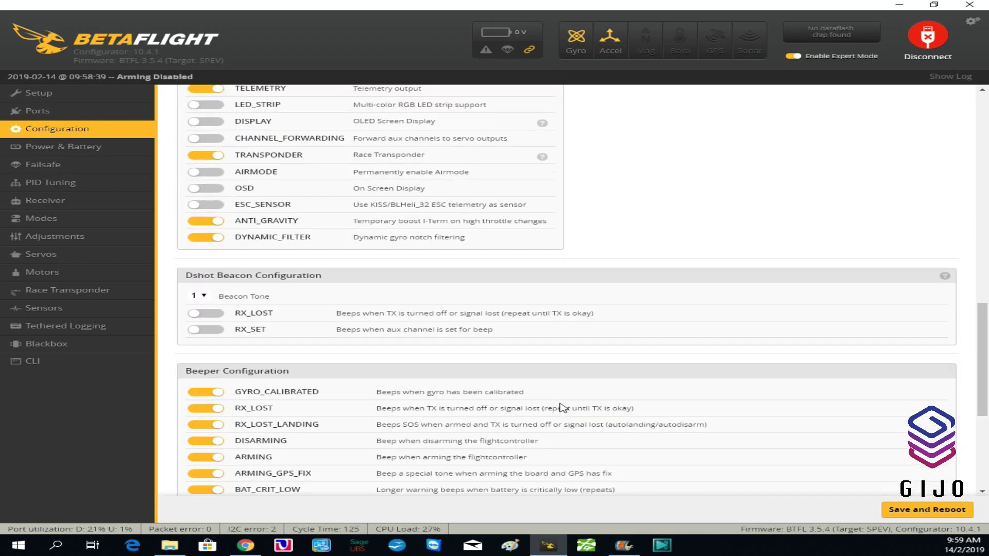
scroll(563, 408, "down", 6)
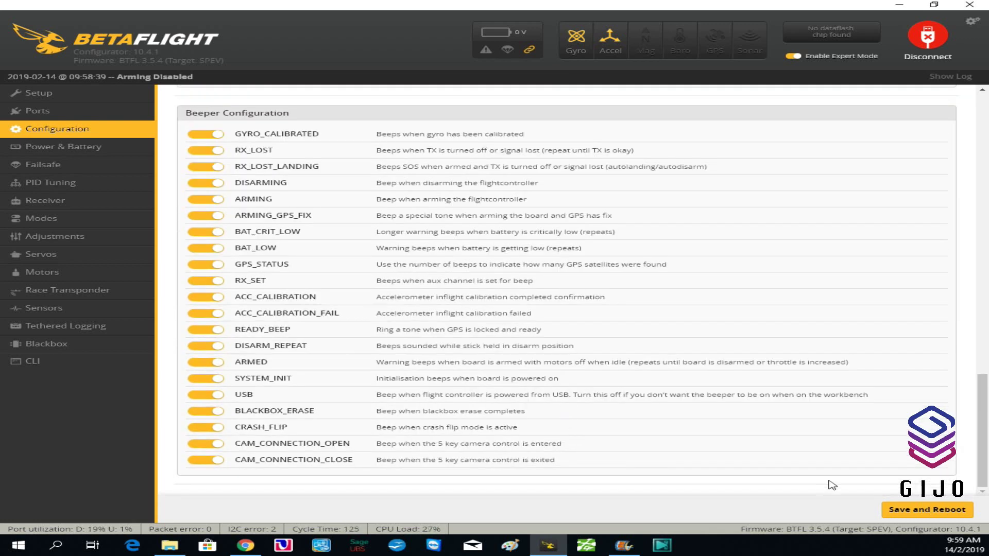
left_click(925, 509)
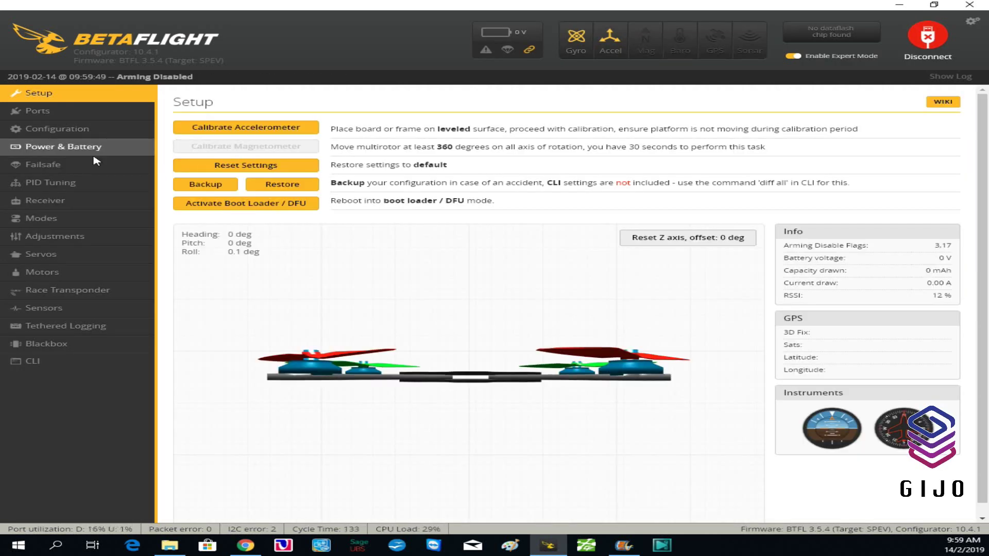
- View the power and battery settings, and change the Failsafe Switch Action, saving it with a reboot
left_click(55, 148)
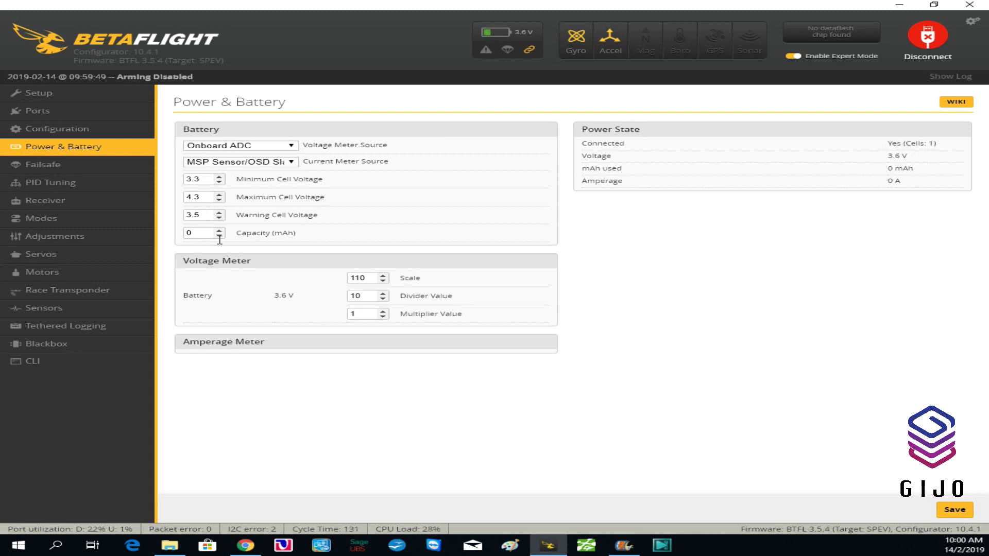
left_click(37, 164)
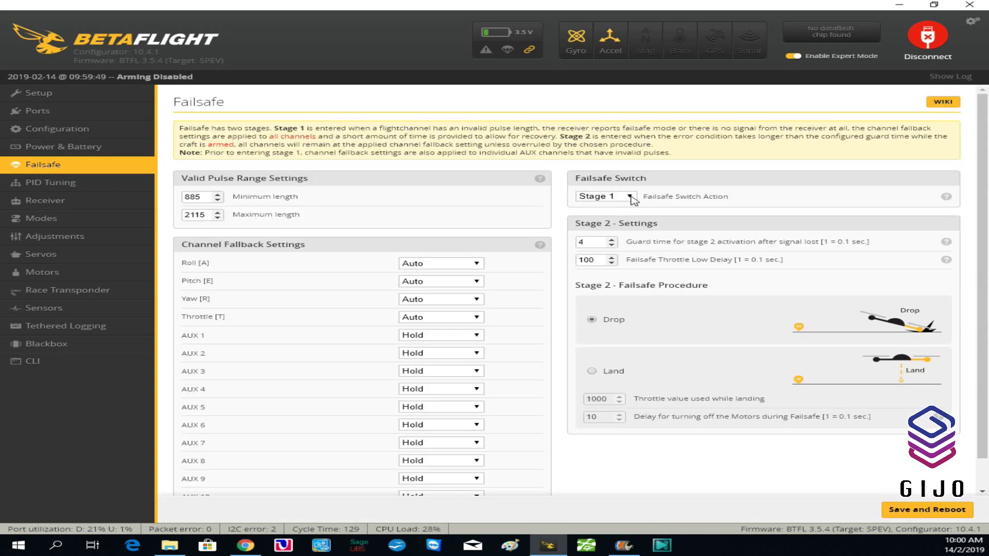
left_click(630, 198)
left_click(616, 221)
left_click(914, 510)
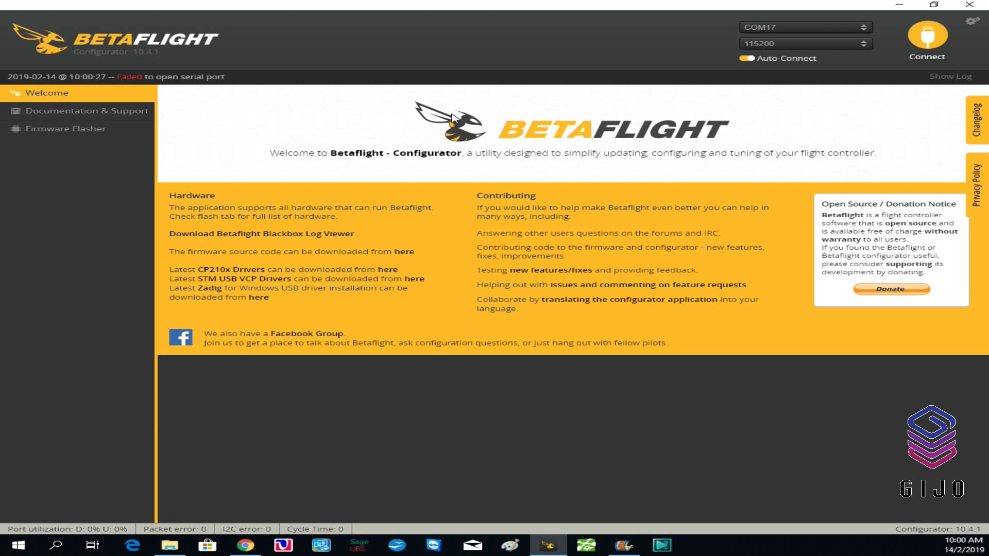
- Reconnect to the flight controller on COM17 at 115200 baud and look over its PID tuning and receiver settings
left_click(924, 37)
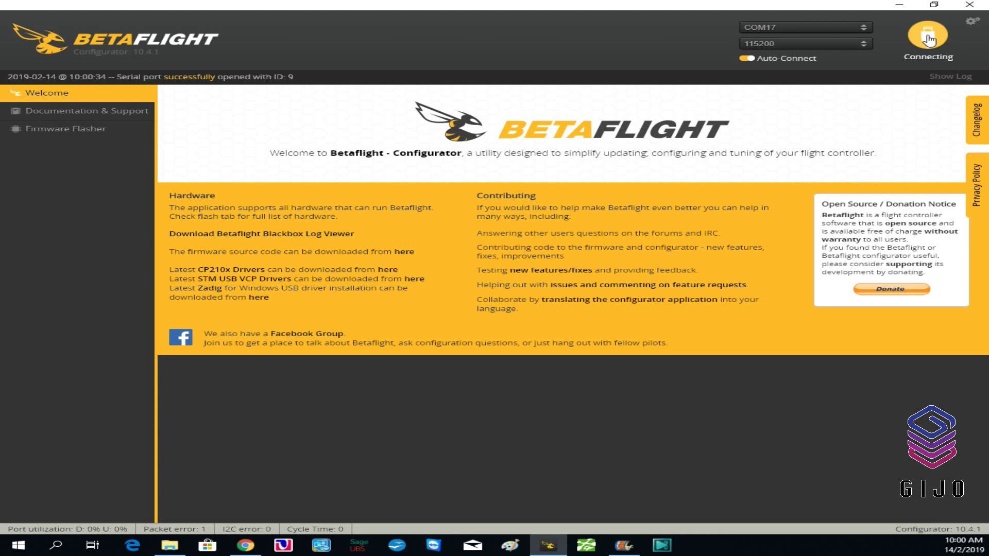
left_click(929, 40)
left_click(929, 40)
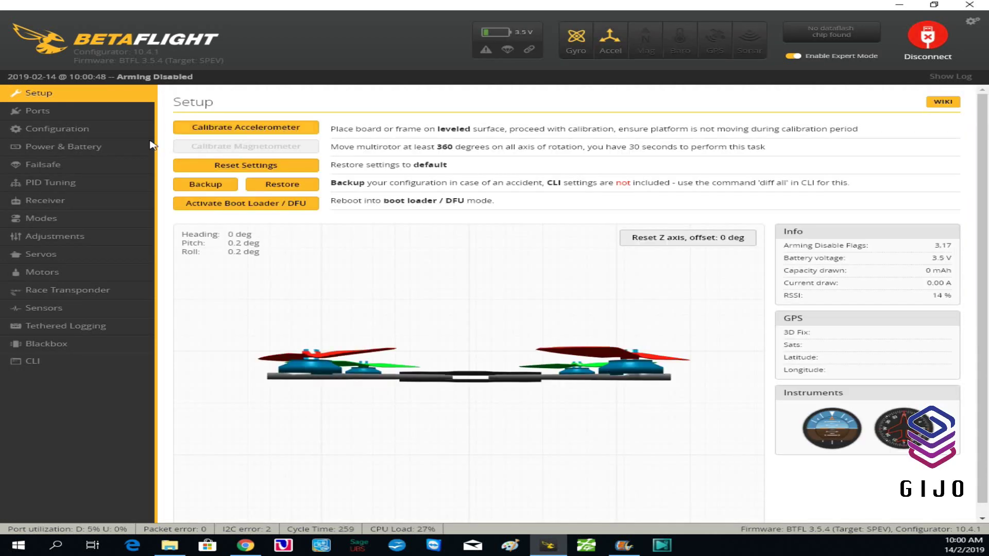
left_click(49, 184)
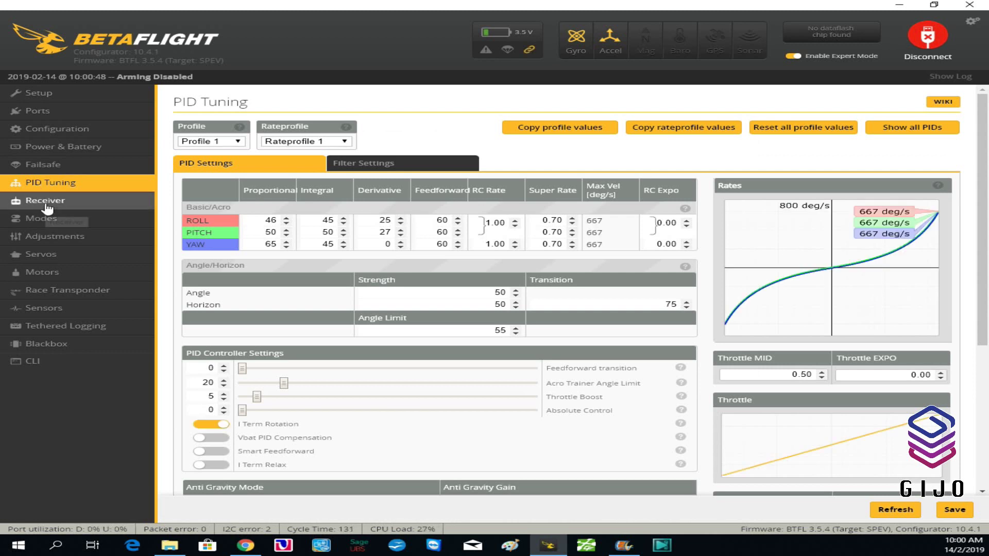
left_click(55, 205)
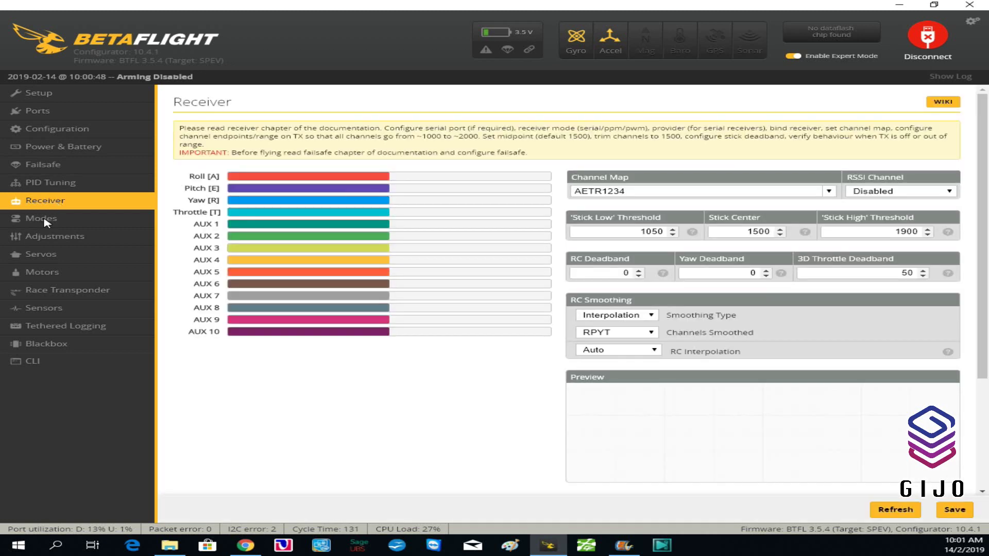
- Add an ARM mode range on AUX 1 running from 1500 to 2100
left_click(48, 221)
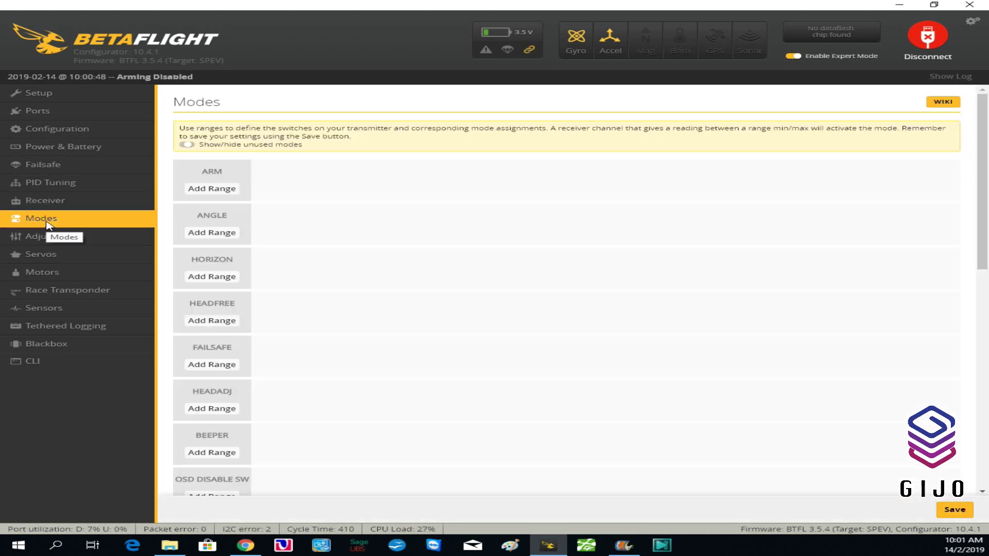
left_click(221, 190)
left_click(305, 173)
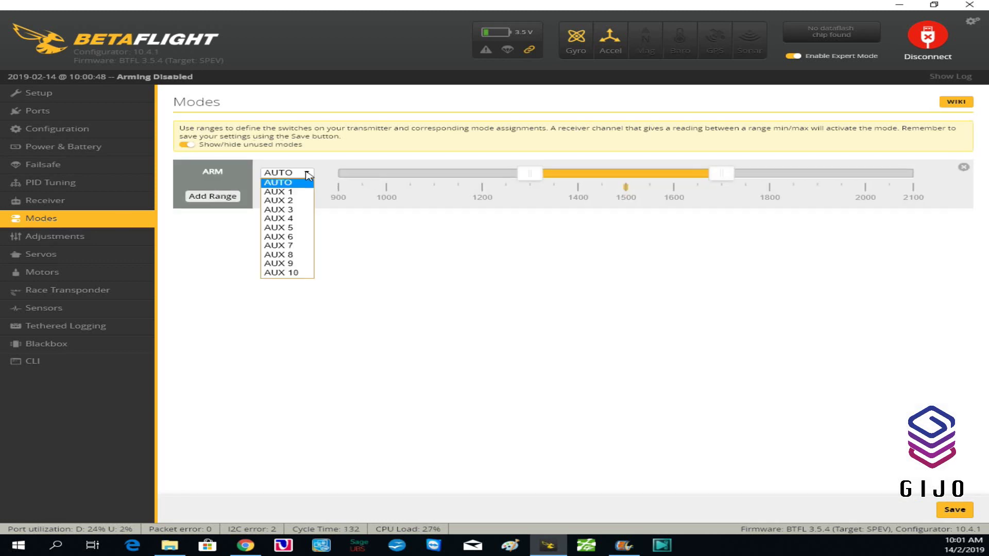
left_click(292, 192)
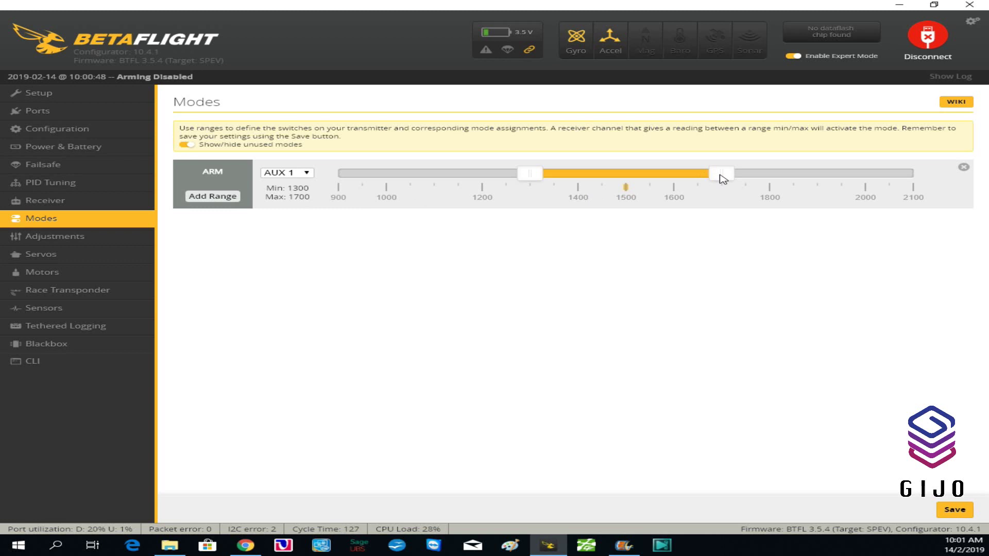
left_click_drag(719, 175, 986, 189)
left_click_drag(531, 176, 626, 180)
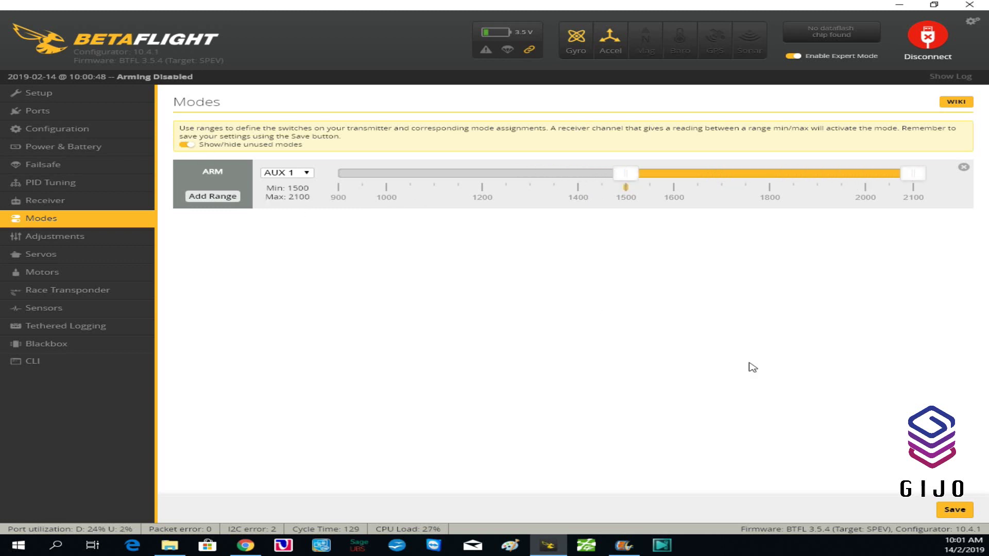
- Show the unused modes and add an ANGLE mode range on AUX 2 from 900 to 1300
left_click(186, 138)
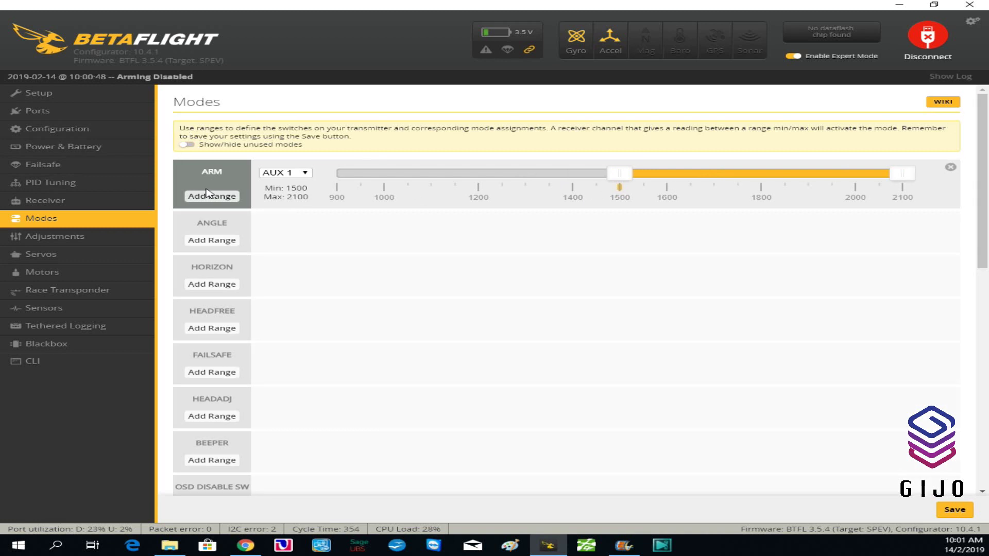
left_click(214, 246)
left_click(304, 227)
left_click(336, 249)
left_click_drag(524, 228, 216, 236)
left_click_drag(708, 235, 521, 230)
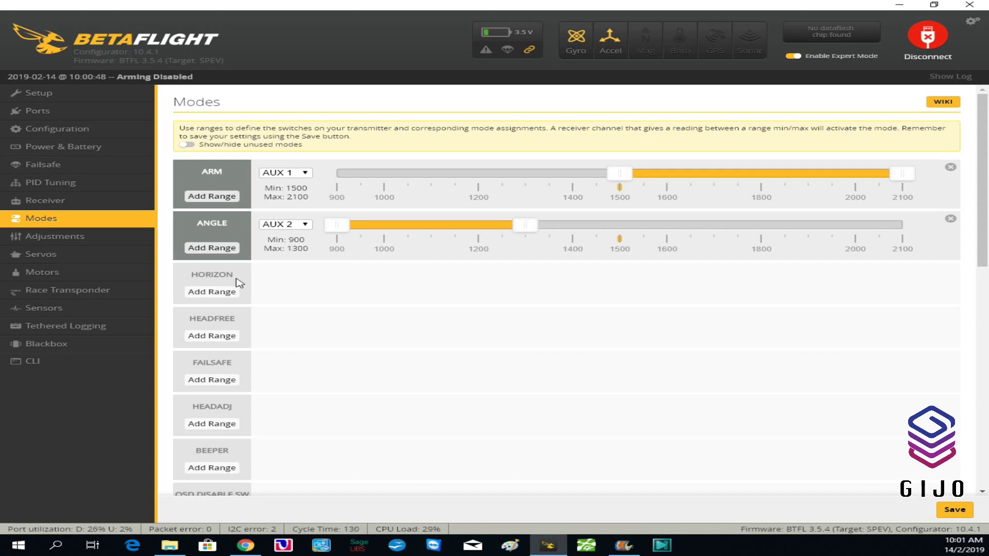
- Add a HORIZON mode range and assign it to AUX 2, keeping the default span of 1300 to 1700
left_click(215, 291)
left_click(299, 278)
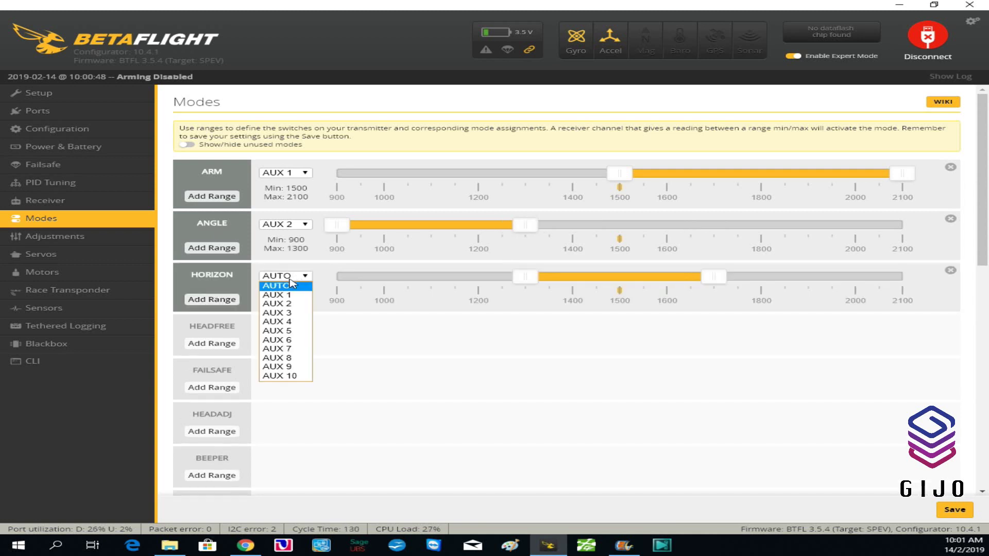
left_click(289, 307)
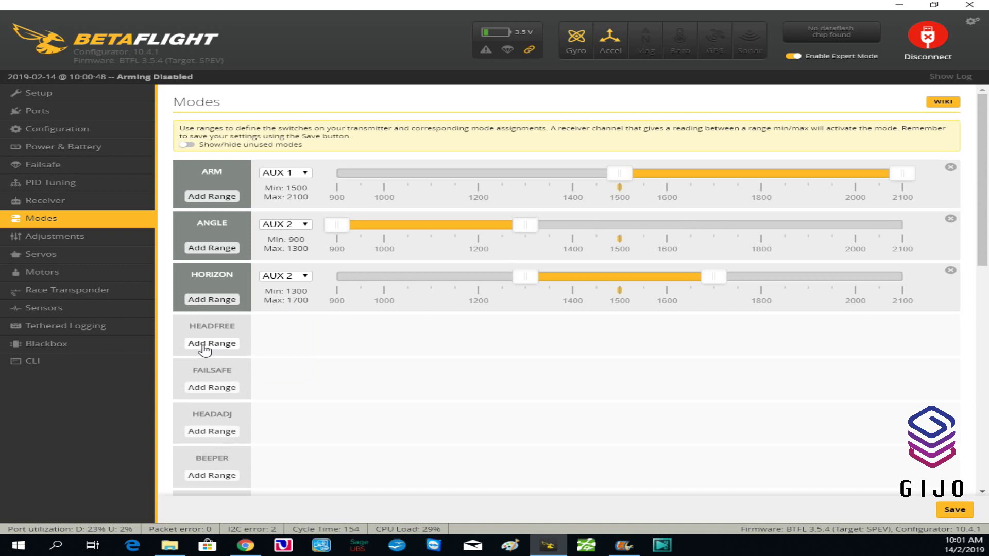
- Add an AIR MODE range on AUX 2 running from 1300 to 2100
scroll(203, 402, "down", 5)
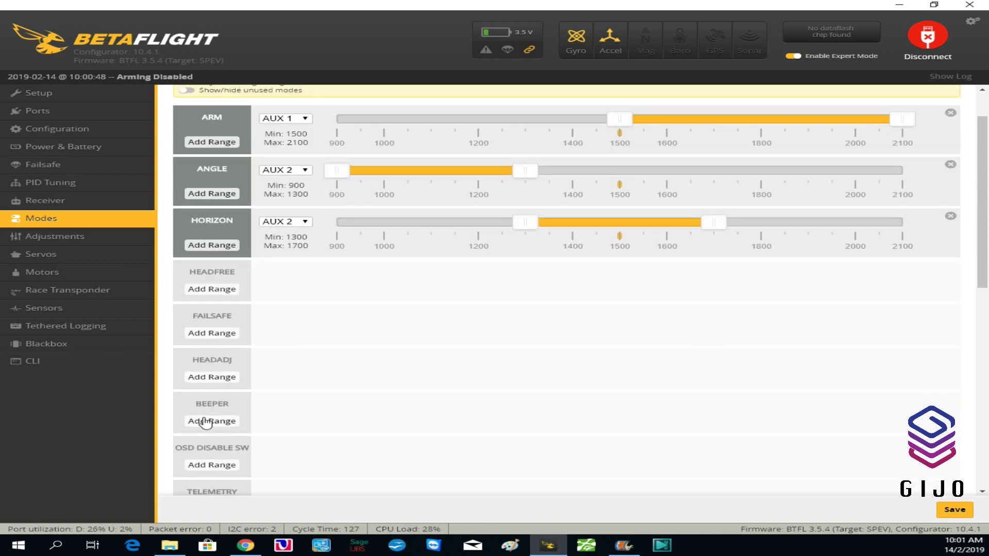
scroll(206, 422, "down", 1)
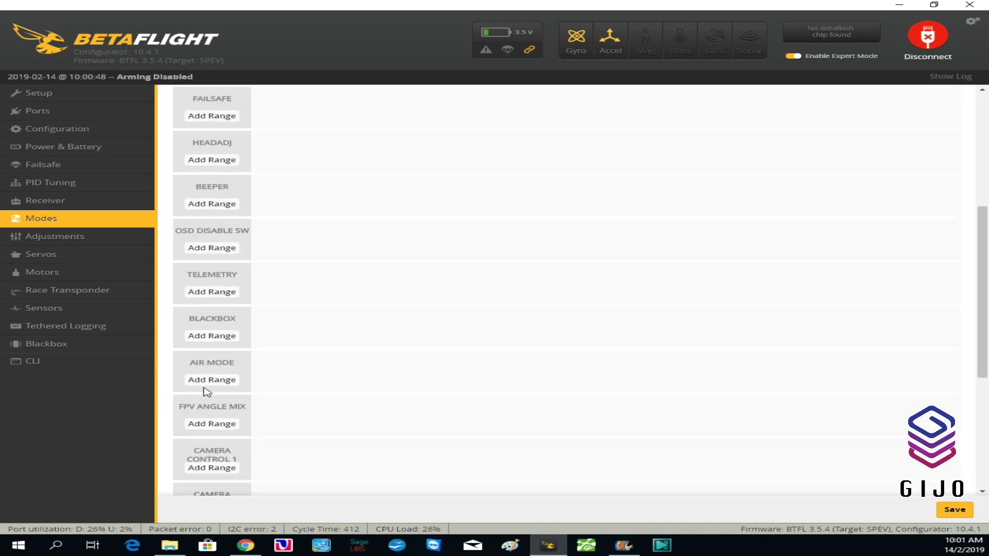
left_click(211, 387)
left_click_drag(714, 368, 984, 370)
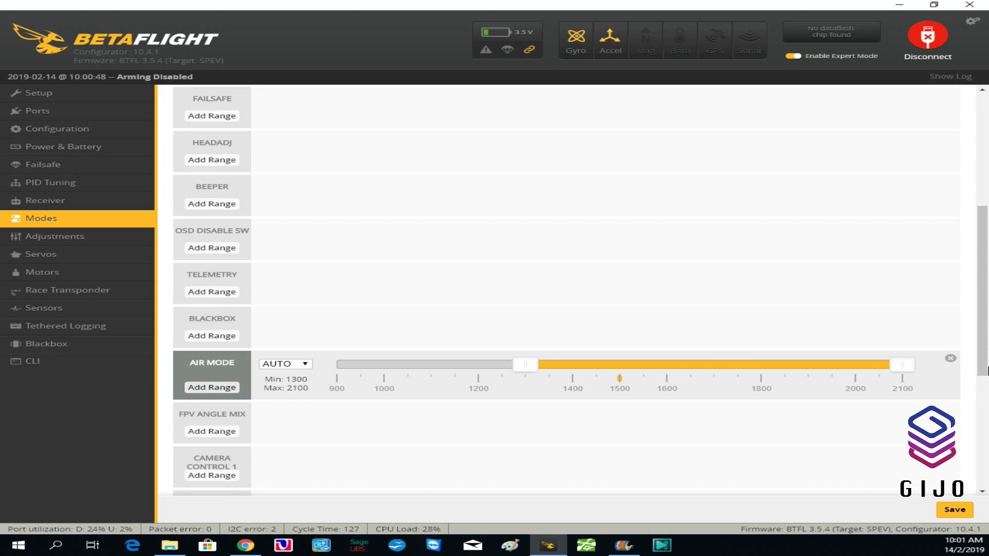
left_click(303, 365)
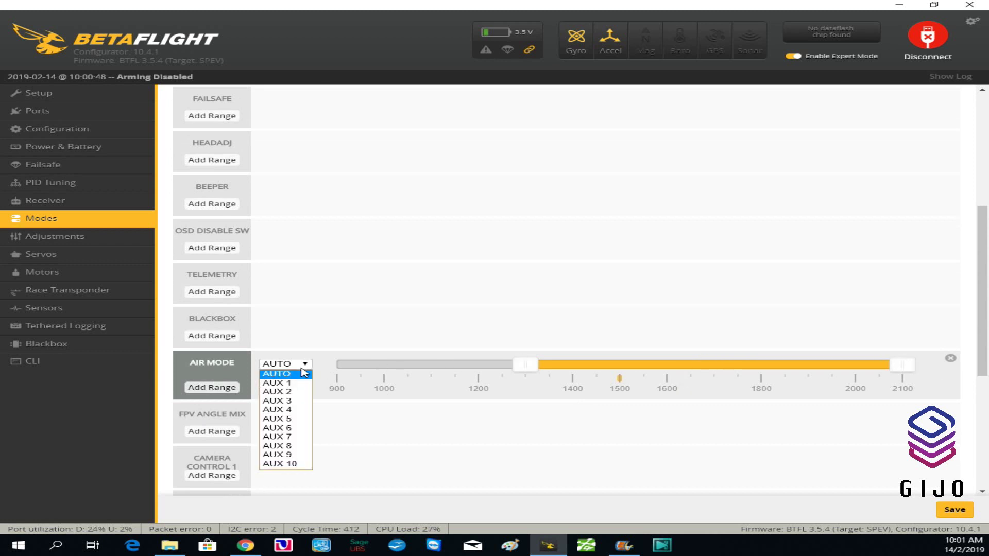
left_click(291, 391)
- Hide the unused modes and save the mode assignments to the flight controller
scroll(391, 333, "up", 5)
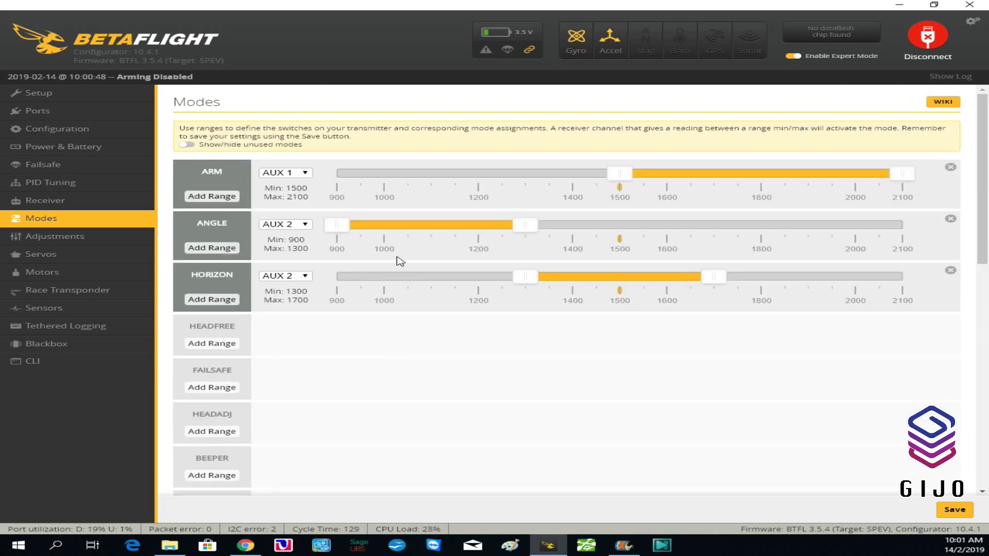
left_click(187, 144)
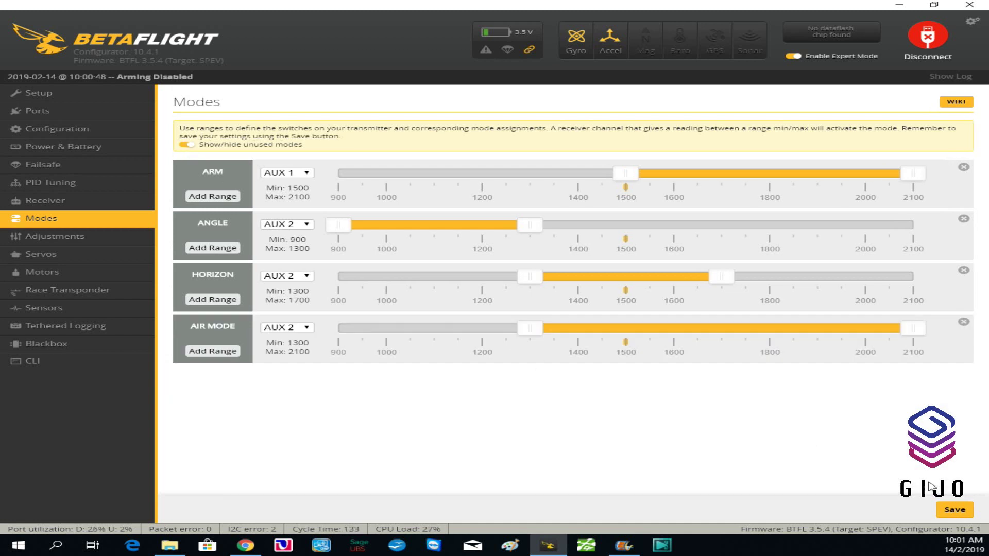
left_click(954, 512)
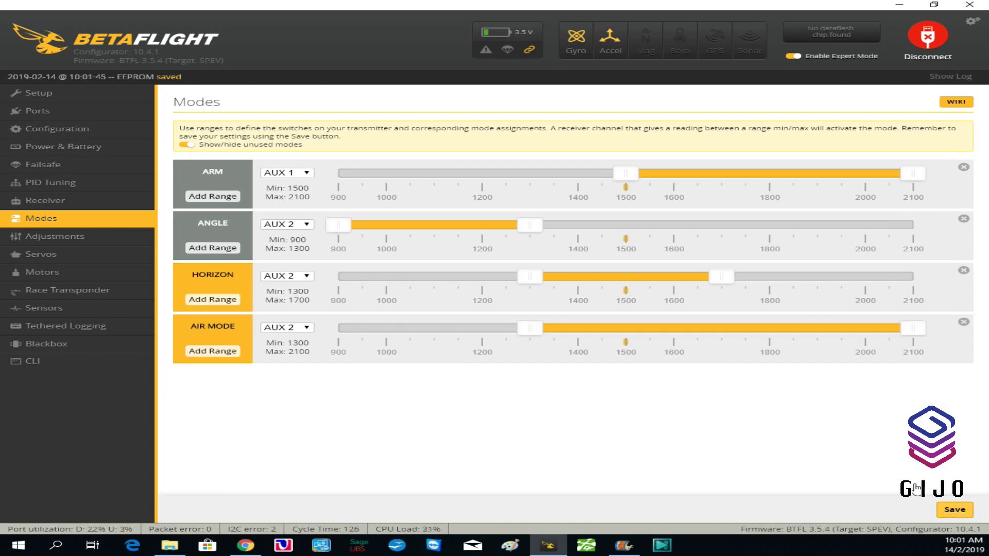
- Look over the Adjustments and Servos settings, and enable motor test mode by acknowledging the propeller risks
left_click(59, 238)
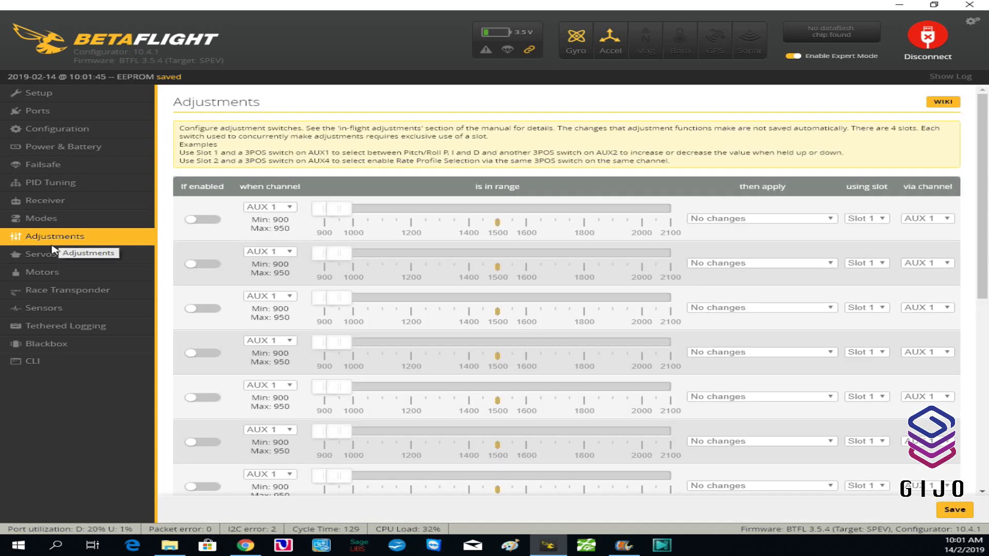
left_click(53, 256)
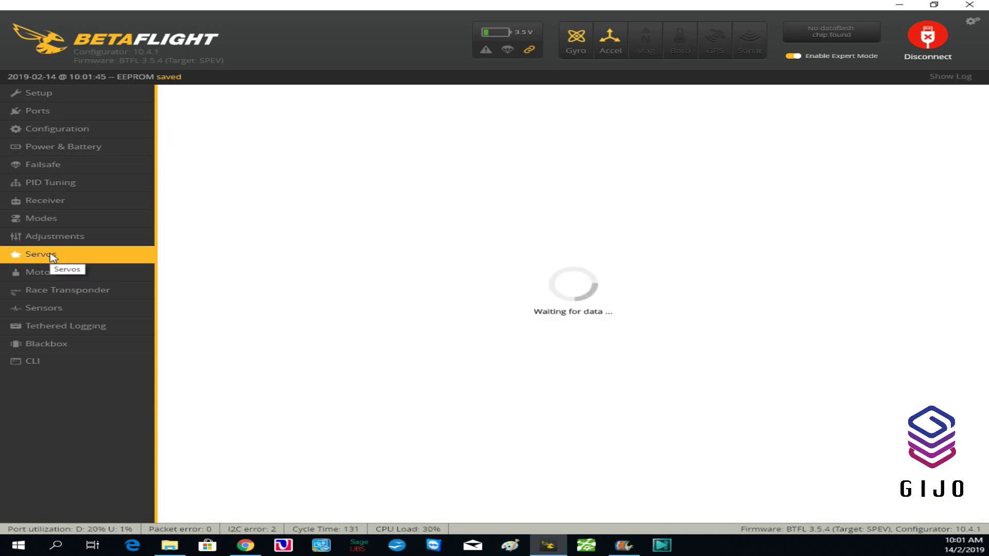
left_click(52, 272)
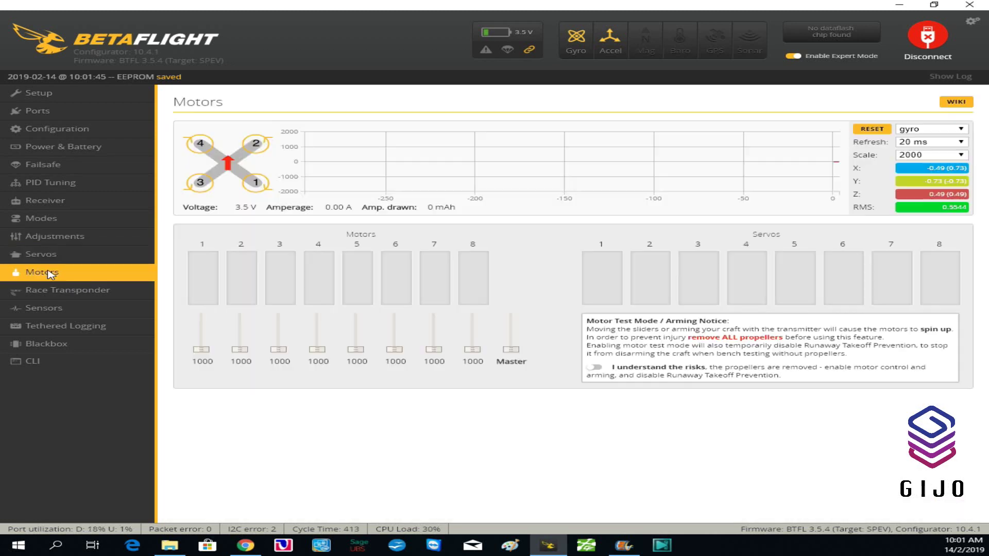
left_click(594, 367)
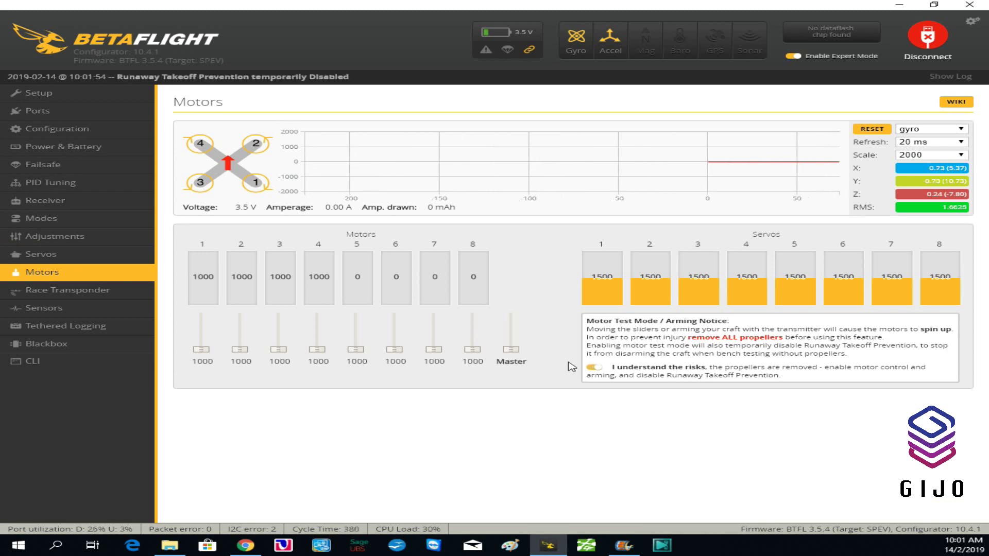
- Briefly spin all motors together and motors 1 to 4 individually, returning each to 1000, and disable motor test mode
left_click_drag(513, 350, 513, 344)
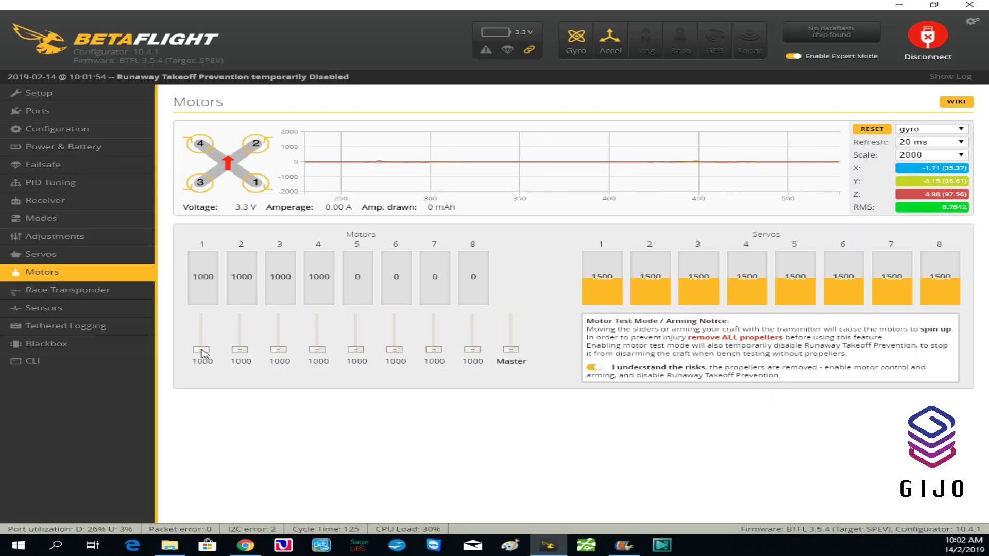
left_click_drag(205, 352, 204, 346)
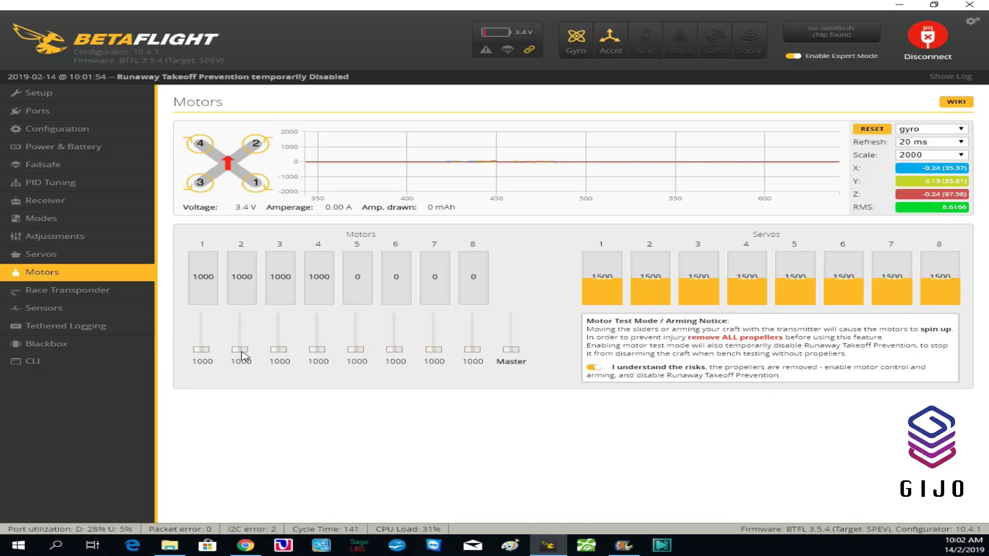
scroll(238, 352, "up", 5)
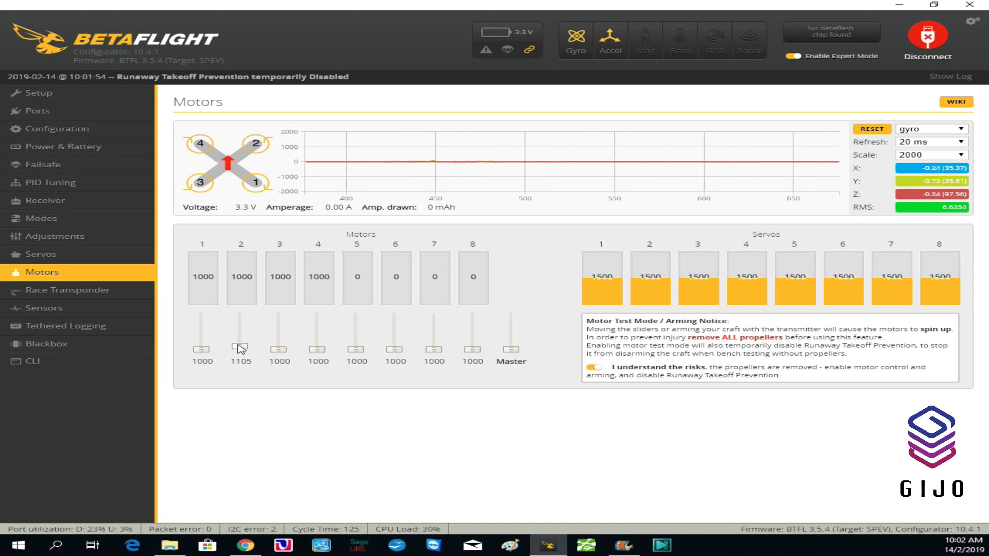
scroll(238, 354, "down", 5)
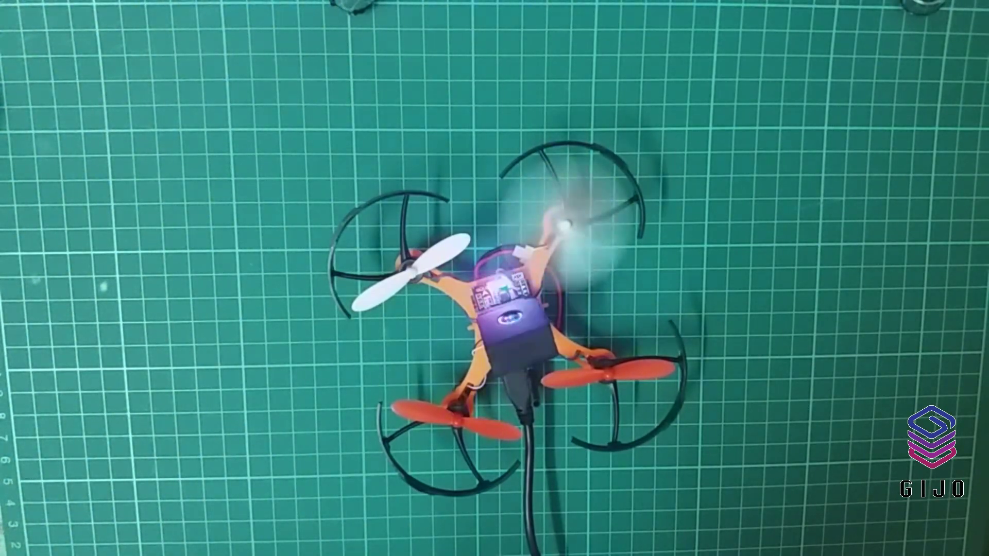
scroll(280, 351, "up", 1)
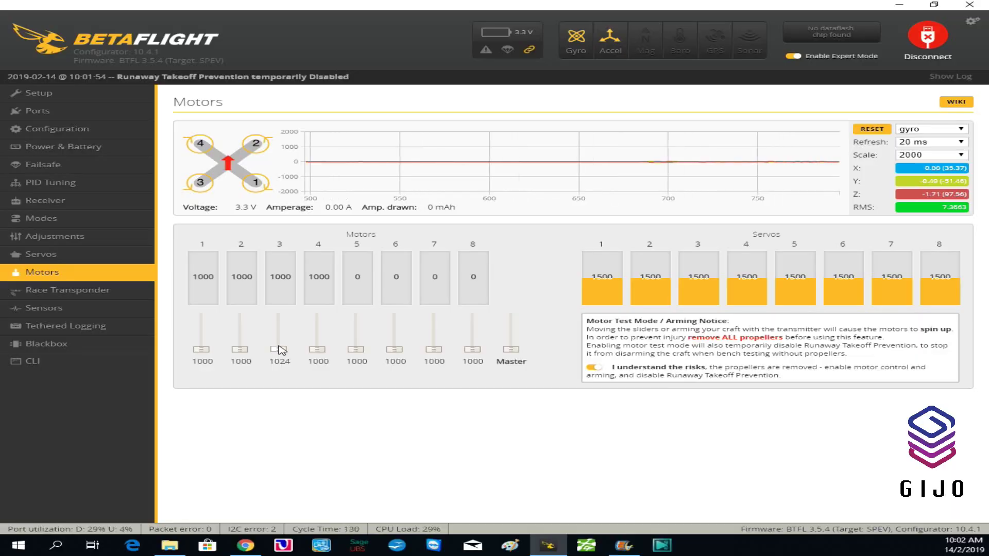
scroll(279, 352, "down", 1)
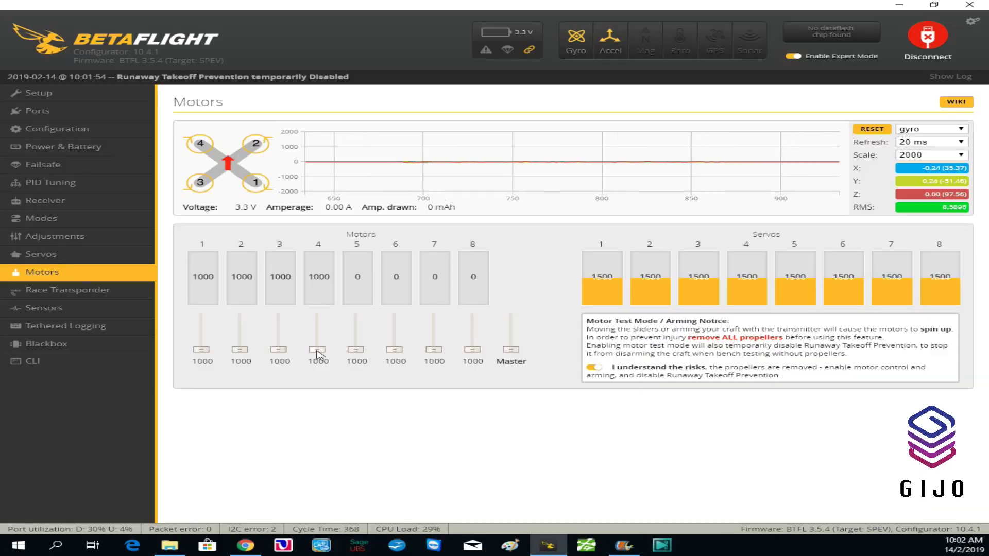
scroll(320, 354, "up", 10)
scroll(320, 354, "down", 10)
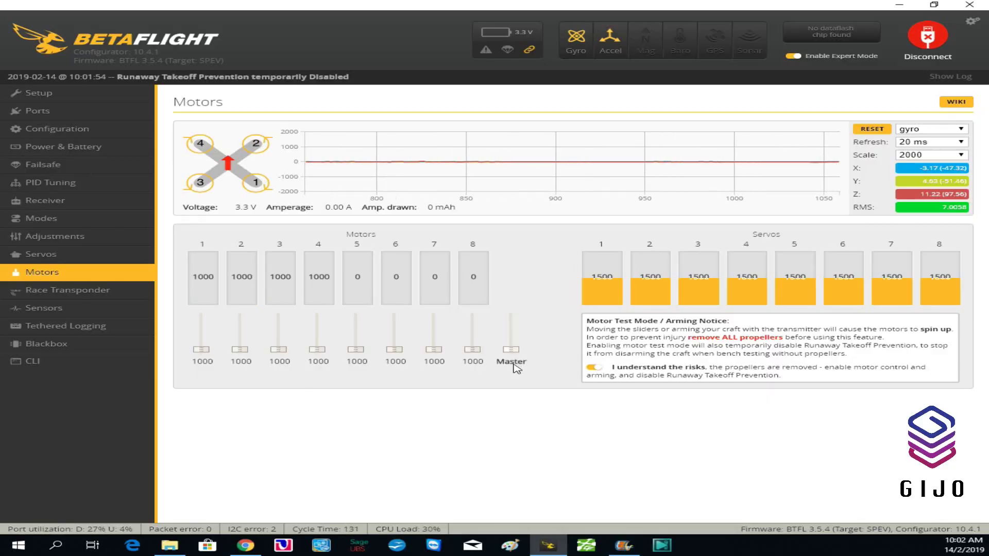
left_click(593, 367)
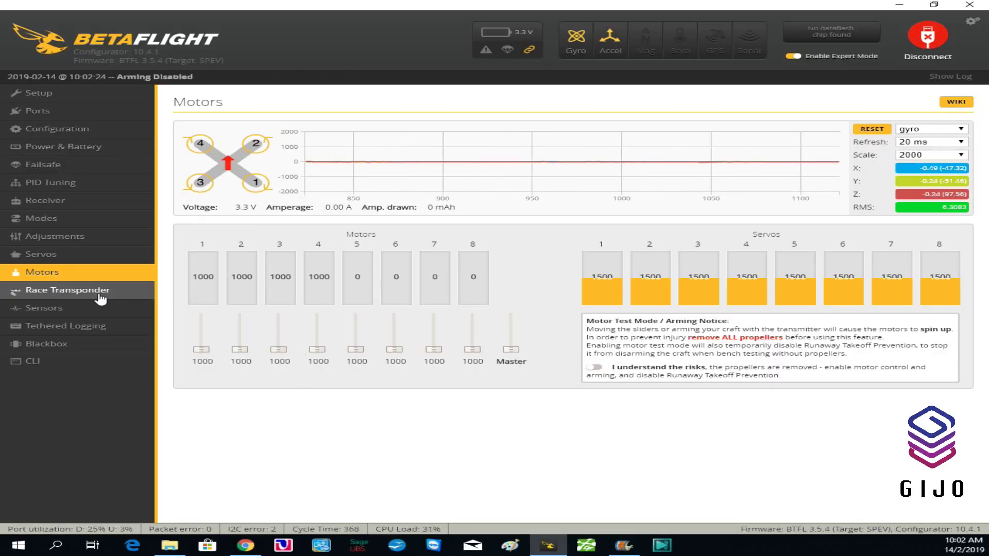
- Look over the Race Transponder, Sensors and Tethered Logging settings, and open the receiver settings
left_click(90, 294)
left_click(89, 307)
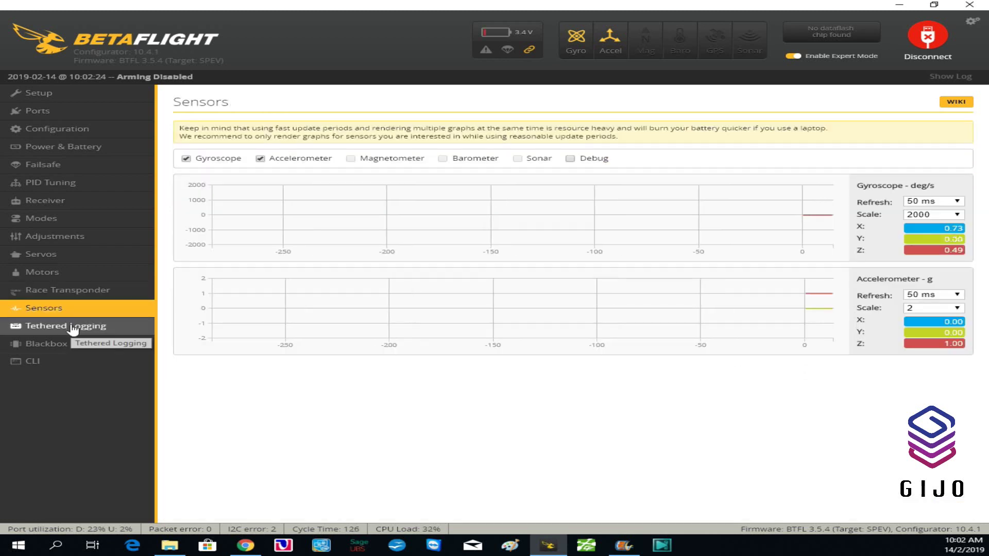
left_click(65, 325)
left_click(60, 202)
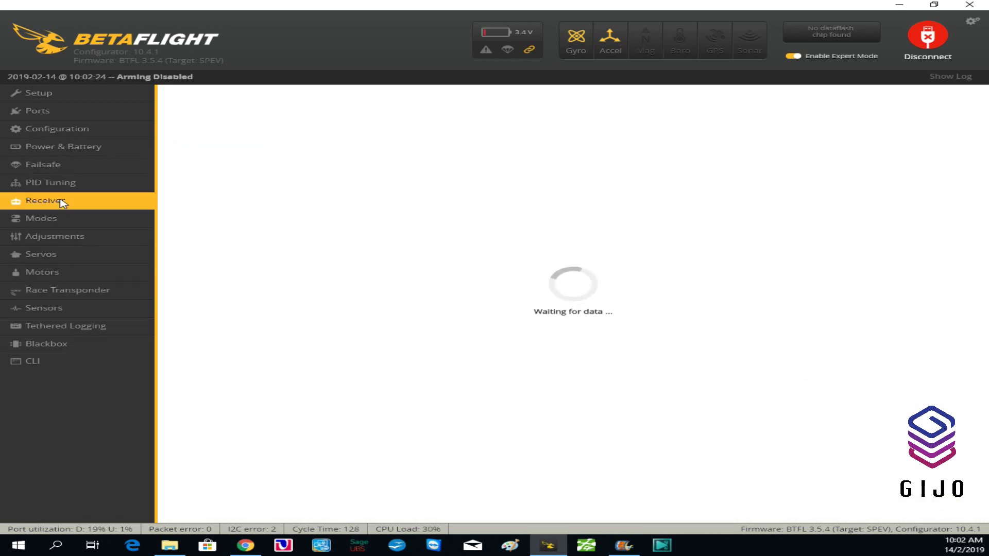